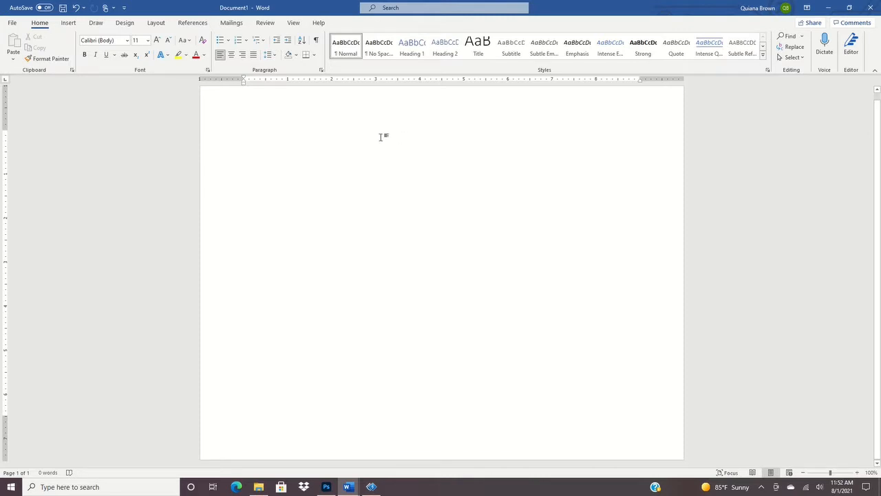
Step: Draw a rectangle about 5.77" wide and 1.71" high on the upper part of the blank page
click(73, 24)
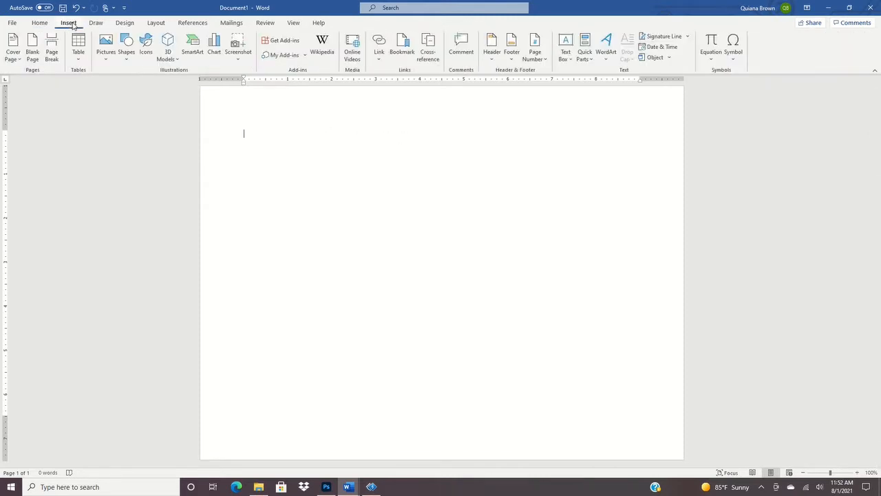
click(128, 60)
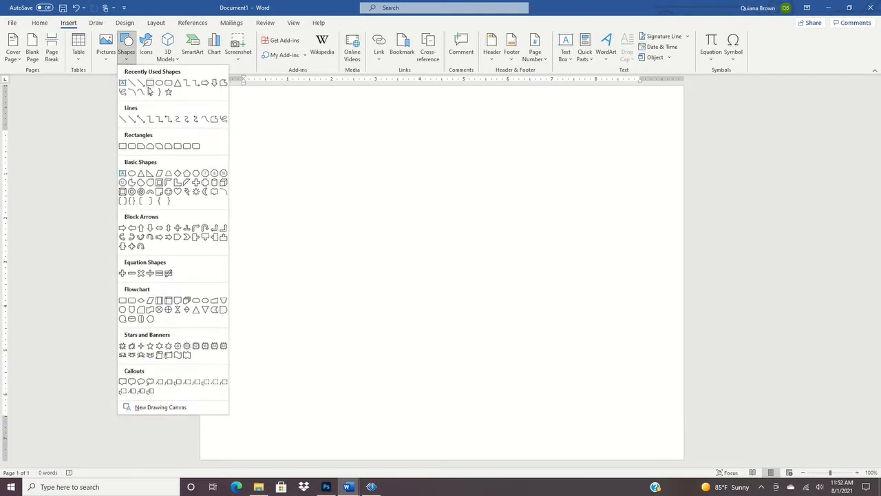
click(151, 85)
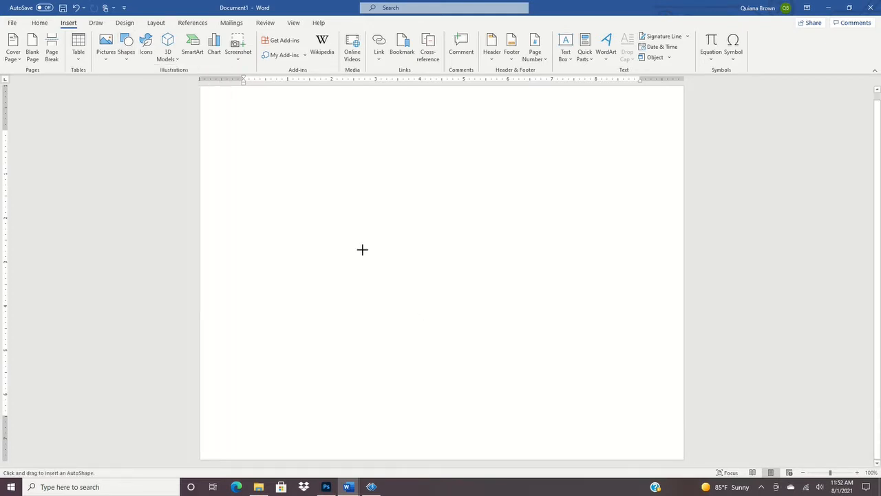
mouse_move(281, 149)
mouse_down()
mouse_move(491, 222)
mouse_move(535, 225)
mouse_up()
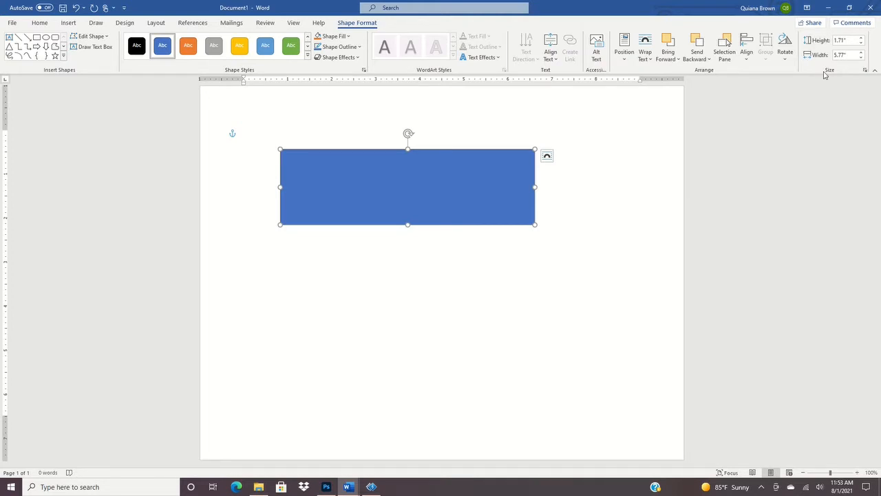
Step: Set the rectangle's height to 5.25" and width to 6", and move it to about the middle of the page's width
click(847, 40)
text(5.25)
key(Tab)
text(5.77)
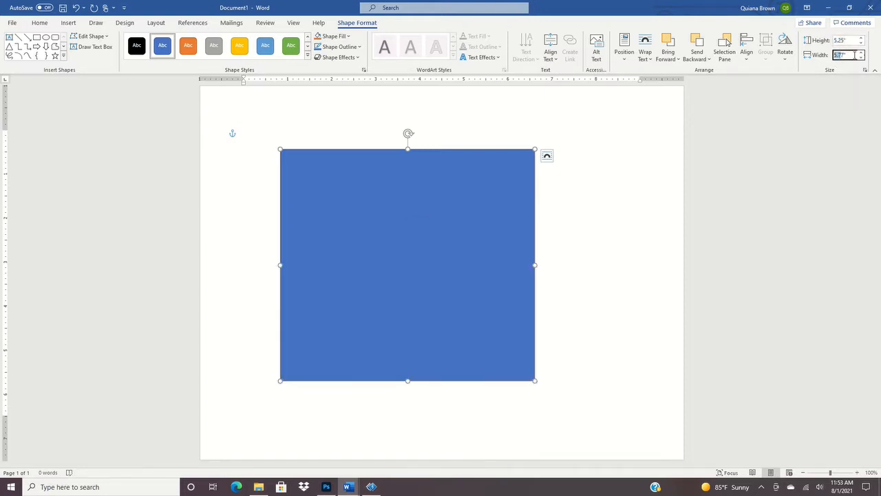
key(Return)
text(6)
key(Return)
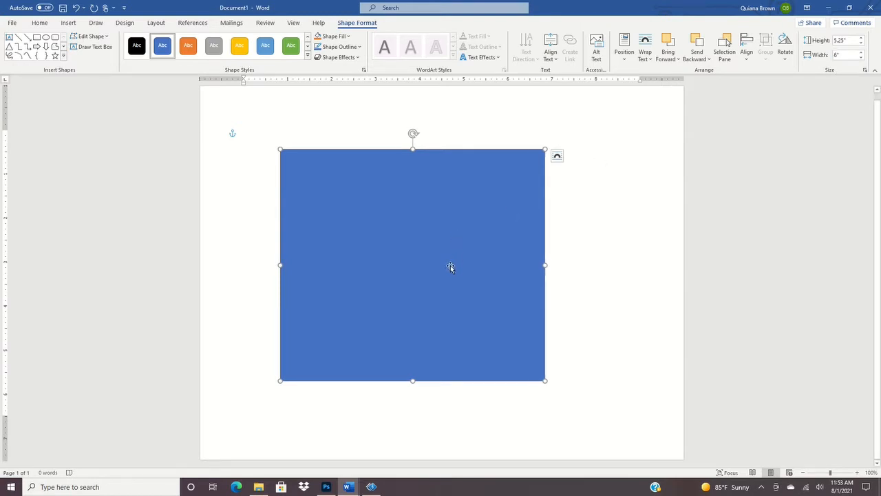
drag(377, 254, 410, 251)
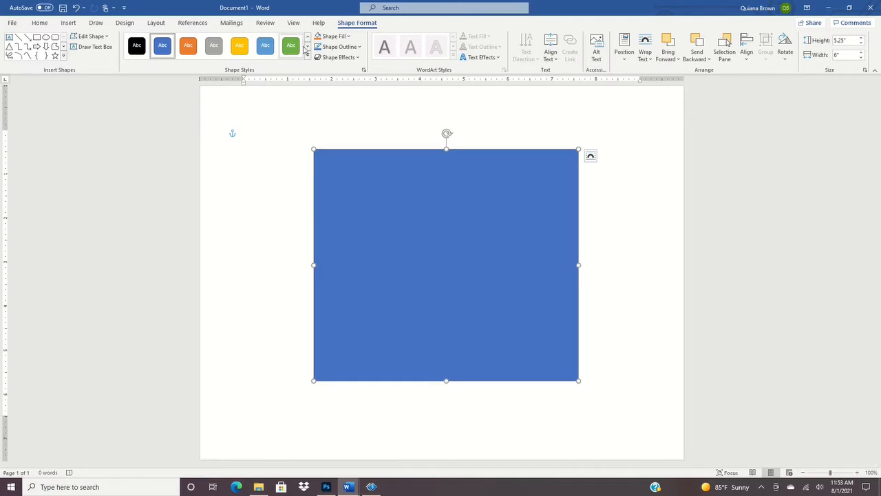
Step: Remove the rectangle's outline and fill it with a light blue theme color
click(360, 47)
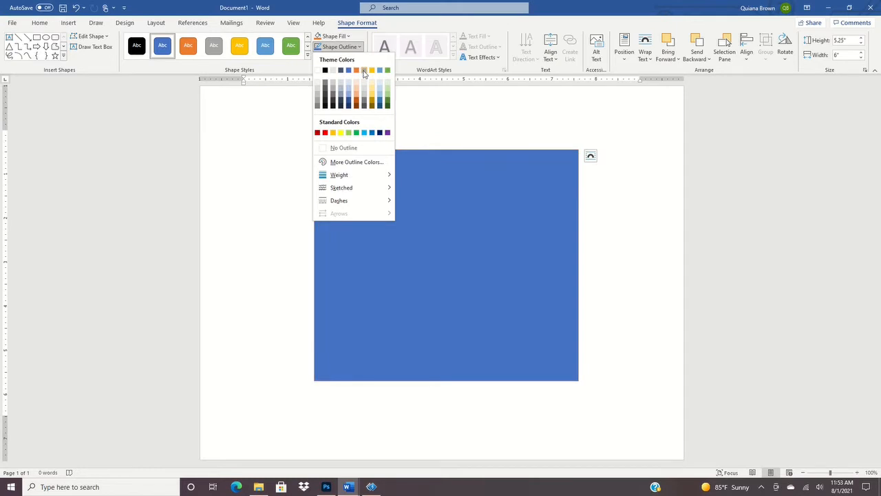
click(364, 72)
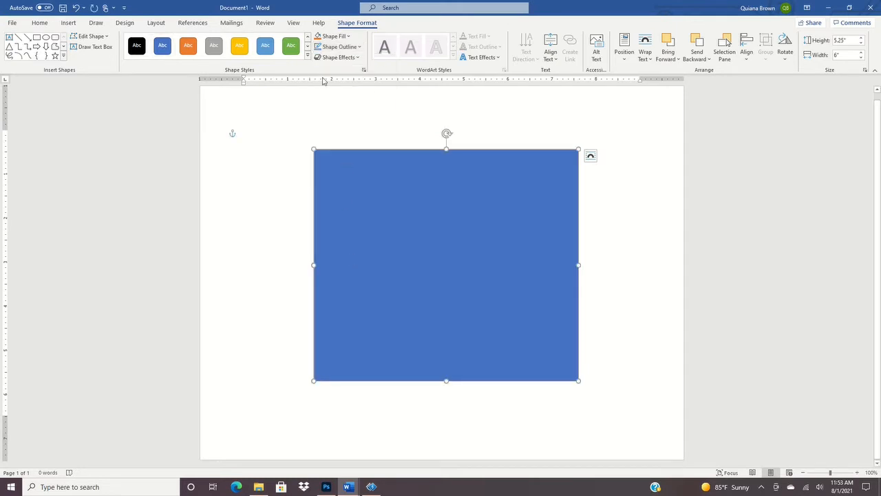
click(357, 48)
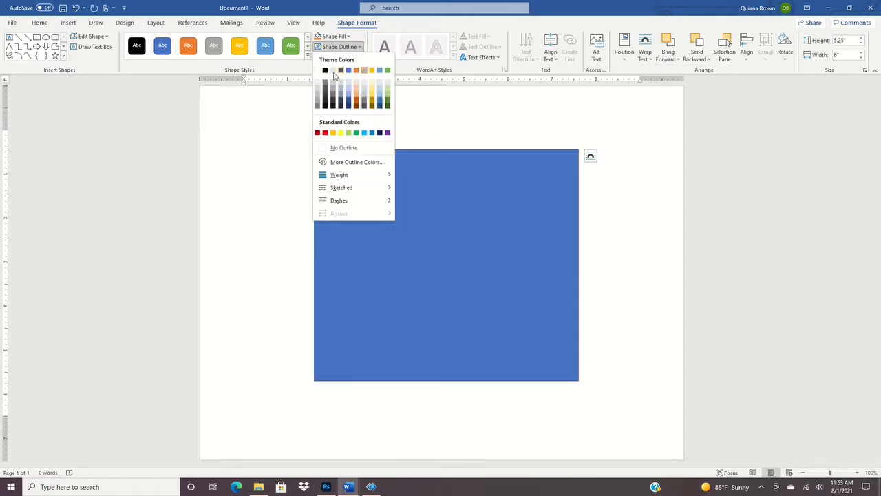
click(344, 148)
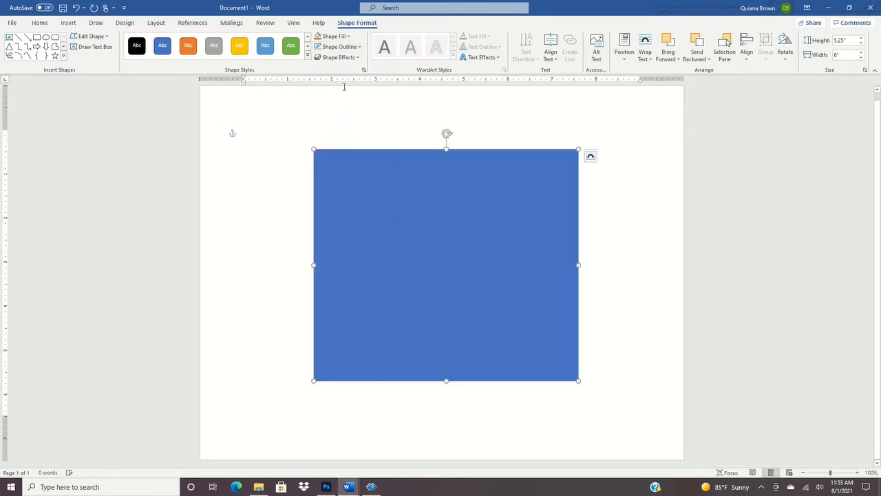
click(348, 37)
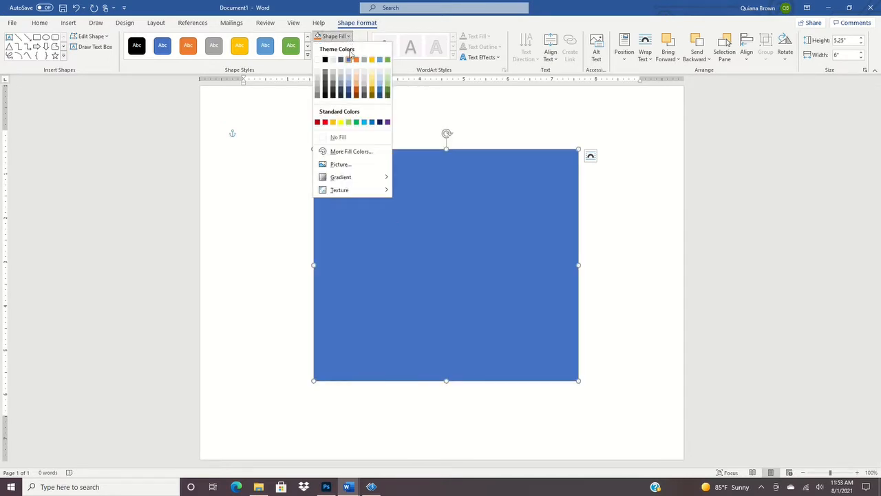
click(349, 81)
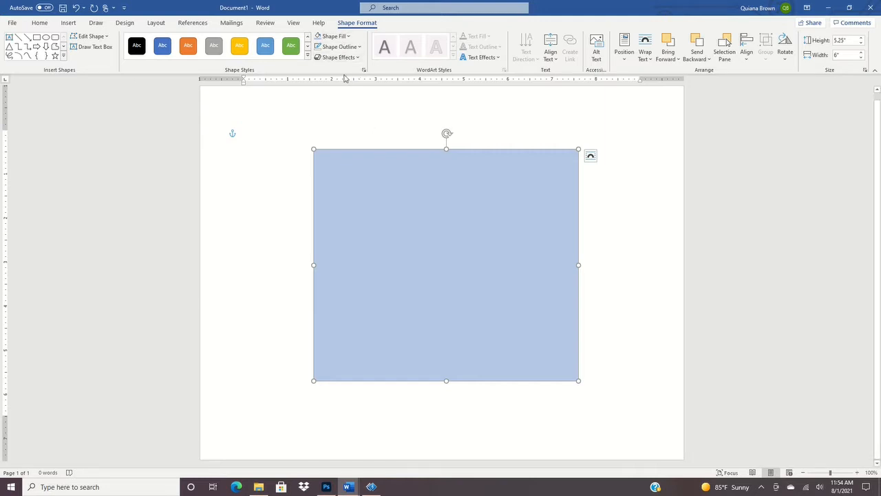
Step: Place a second rectangle, 6" wide and 2.5" high, across the middle of the light blue rectangle with their sides aligned
click(37, 37)
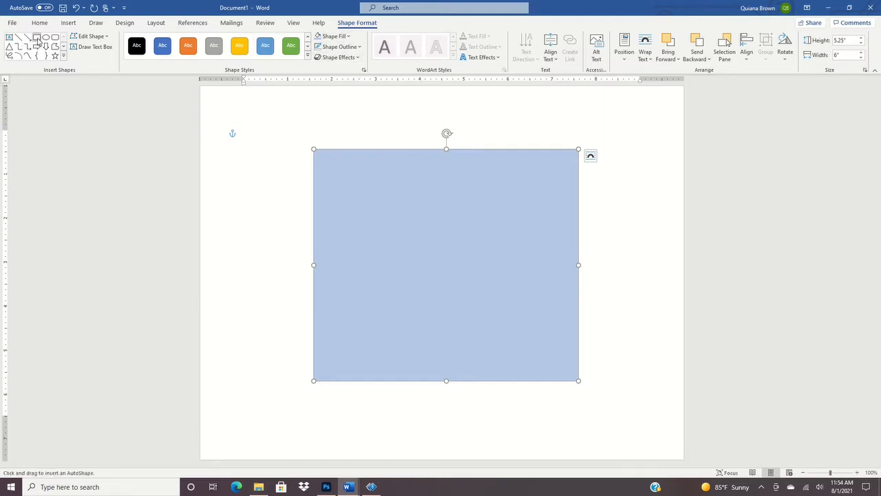
drag(272, 108, 401, 161)
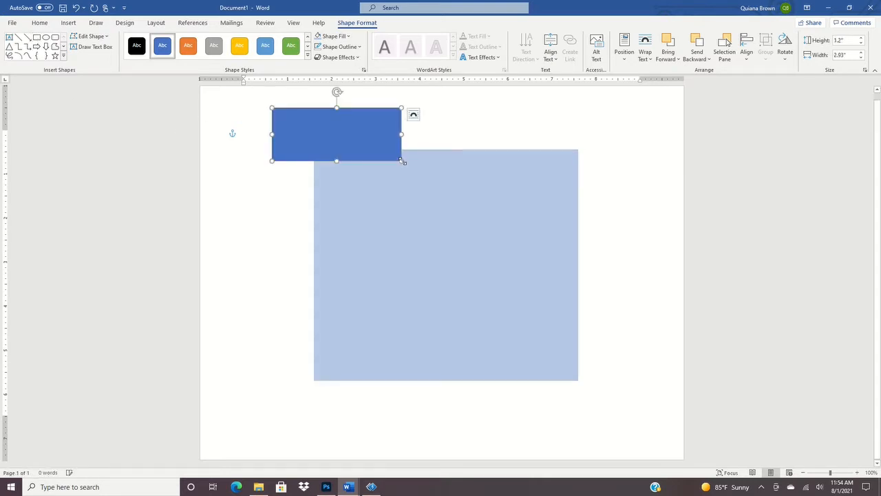
click(850, 55)
text(6)
key(Tab)
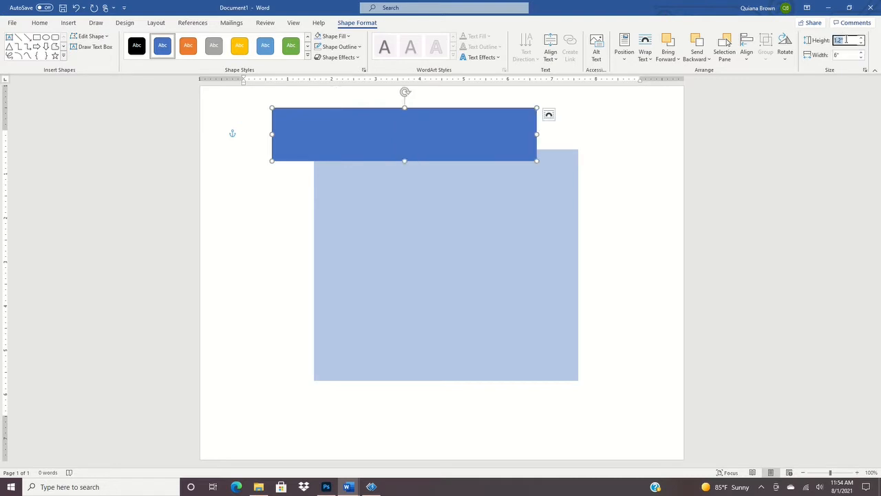
text(2.5)
key(Return)
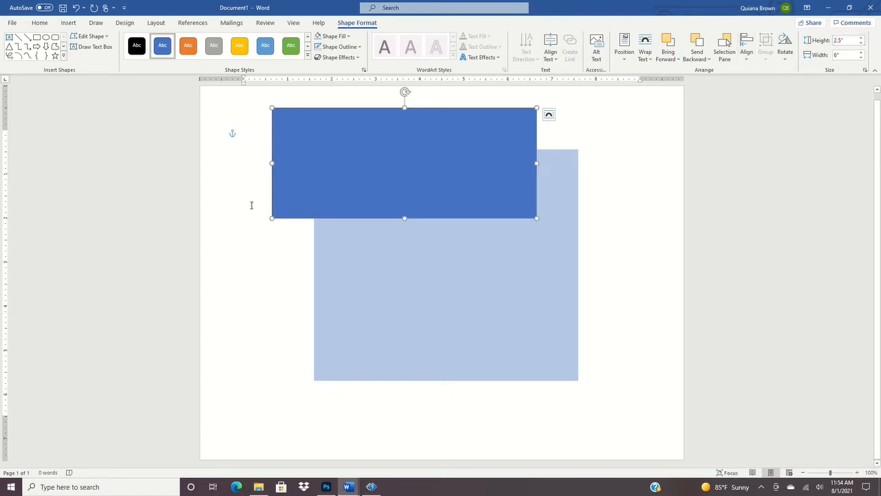
drag(392, 165, 435, 261)
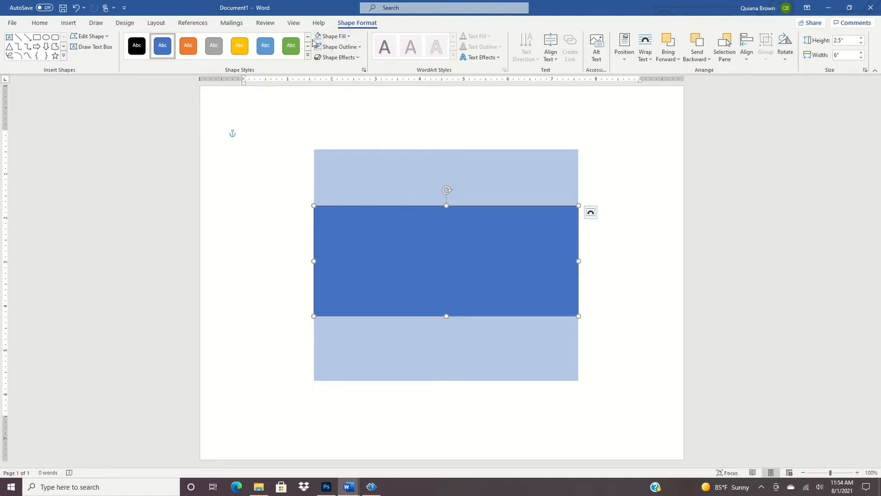
Step: Fill the smaller rectangle with a custom dark gold color and shift it slightly down to center it on the light blue one
click(350, 37)
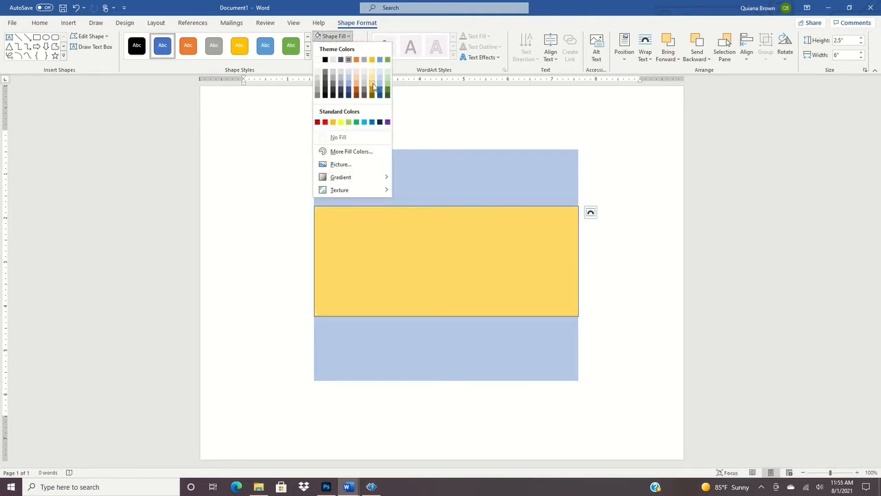
click(340, 150)
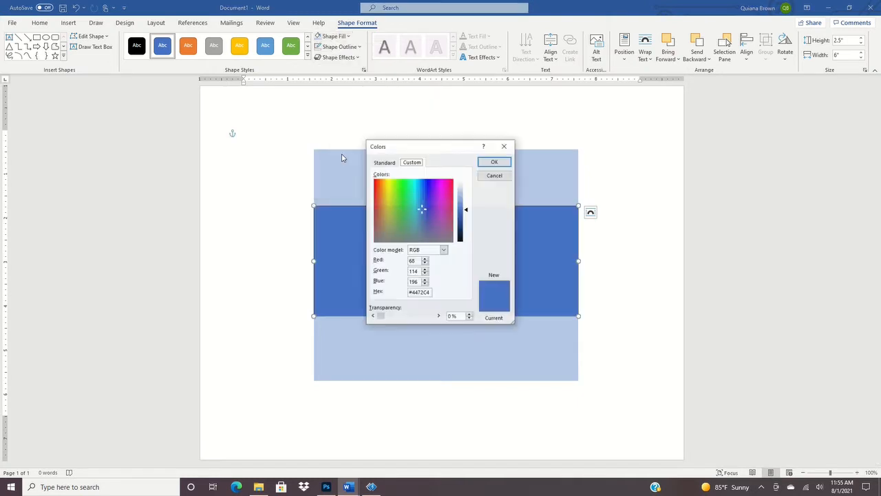
click(384, 198)
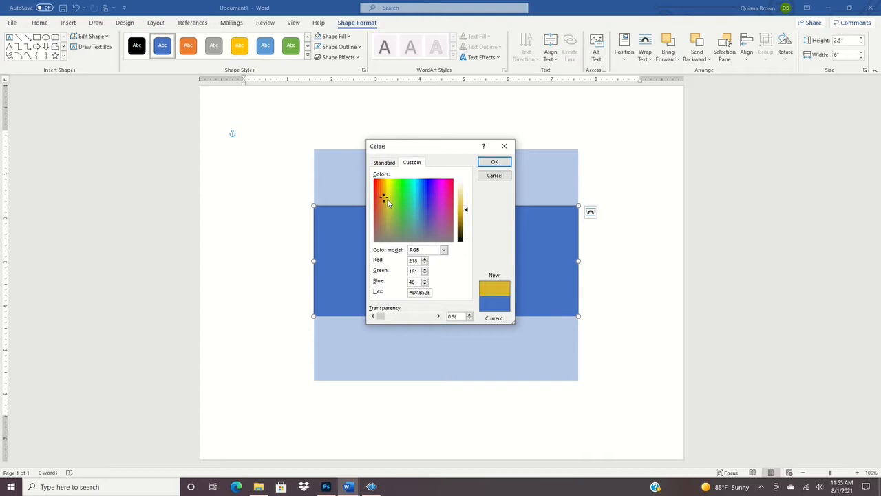
mouse_move(384, 198)
mouse_down()
mouse_move(387, 191)
mouse_move(384, 209)
mouse_up()
click(490, 163)
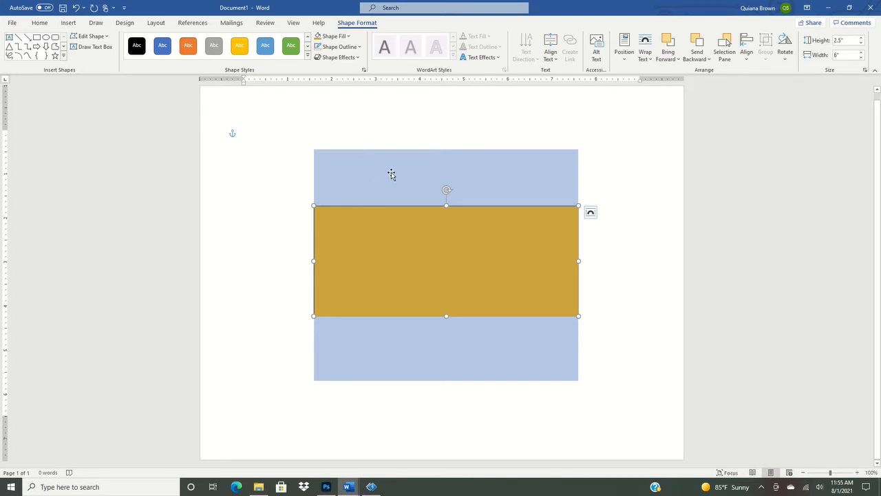
drag(399, 237, 401, 242)
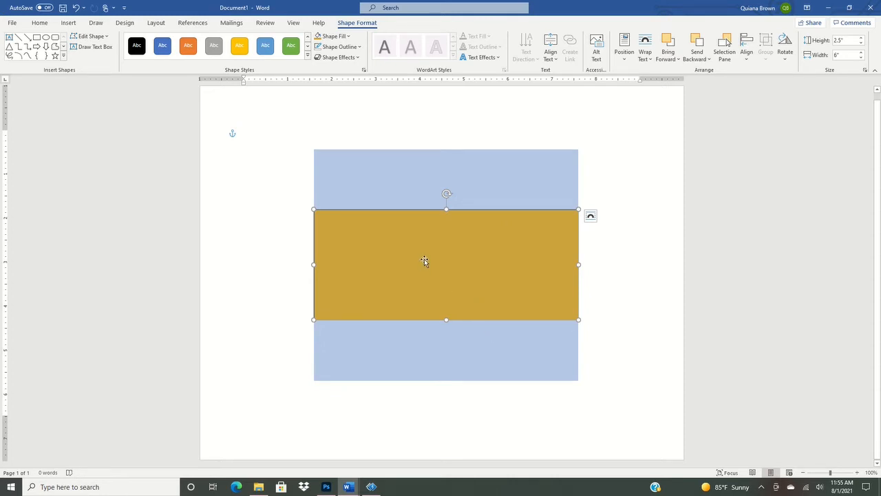
Step: Switch to Photoshop and bring the Twix logo from the PMP Twix Template into the Word document Document1
click(327, 487)
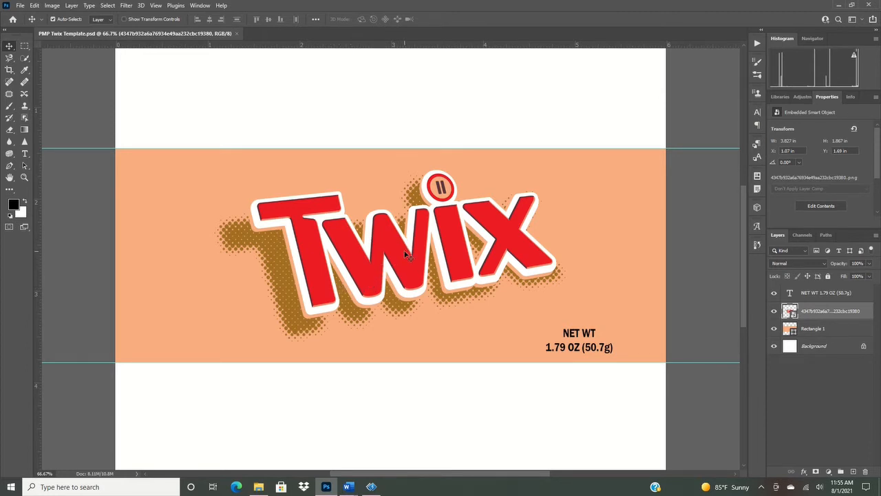
drag(407, 255, 382, 472)
mouse_move(353, 490)
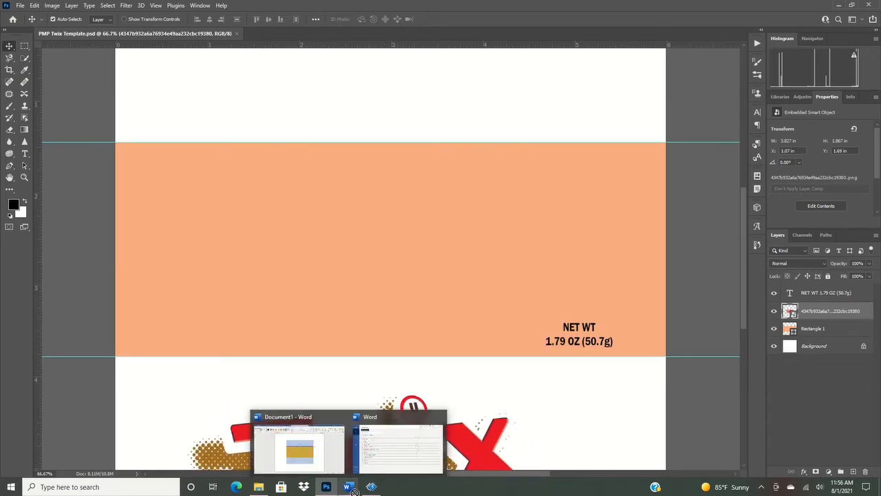
click(307, 453)
drag(400, 273, 400, 267)
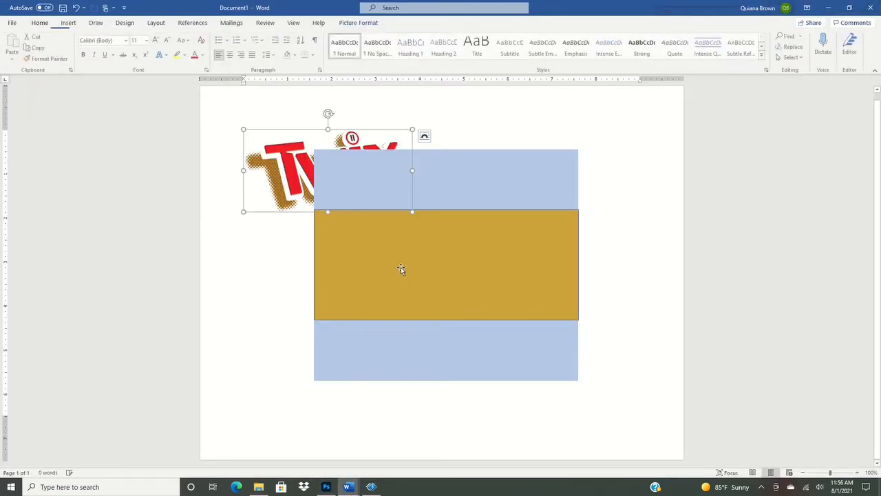
Step: Set the Twix logo's text wrapping to Tight and position it in the middle of the gold rectangle
click(424, 137)
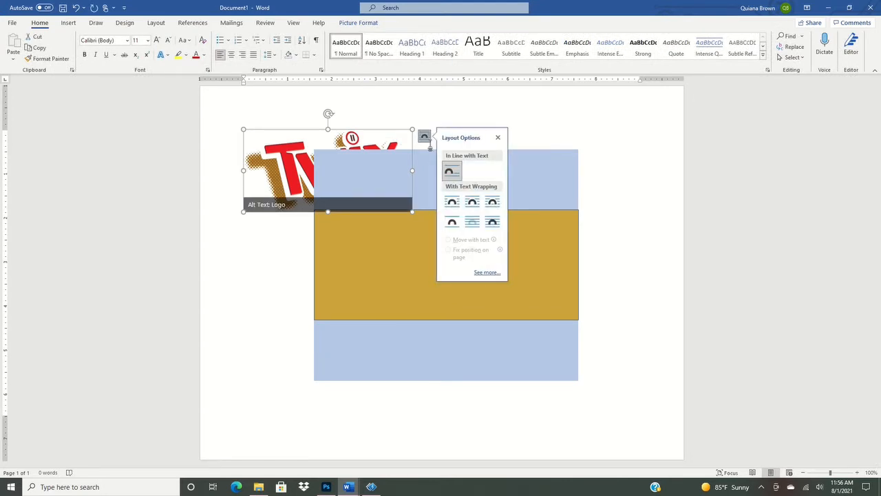
click(473, 201)
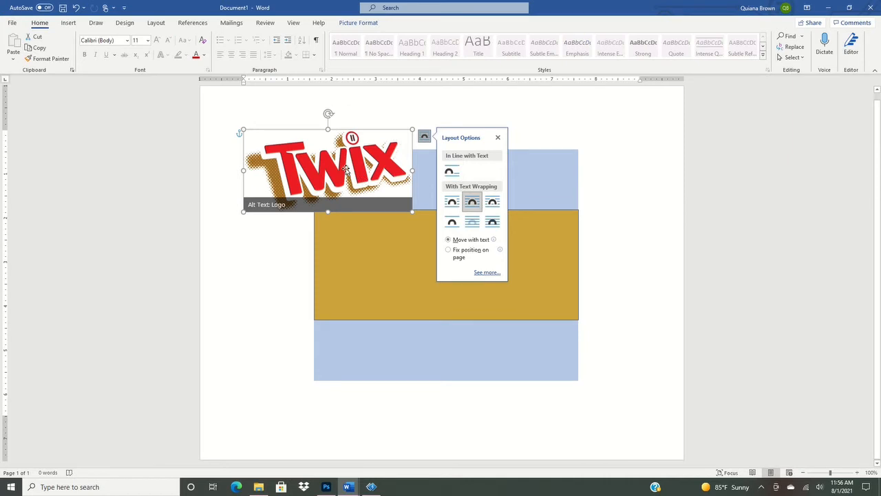
drag(363, 179, 469, 264)
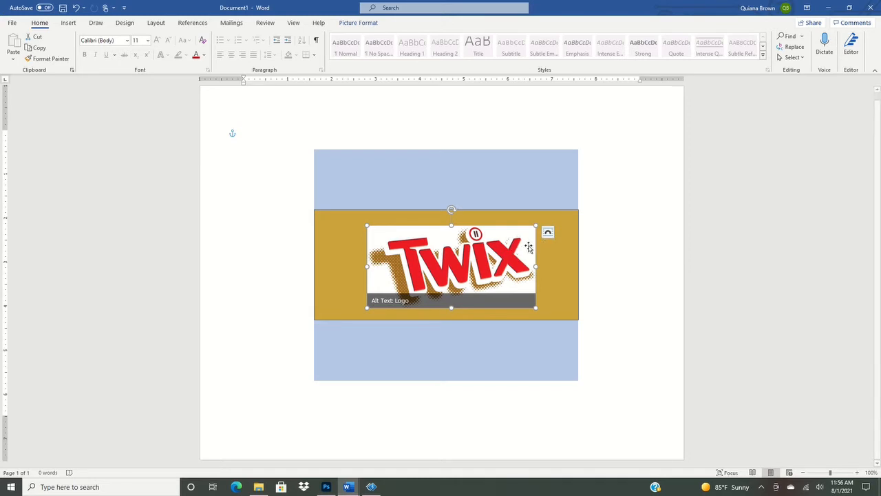
click(604, 236)
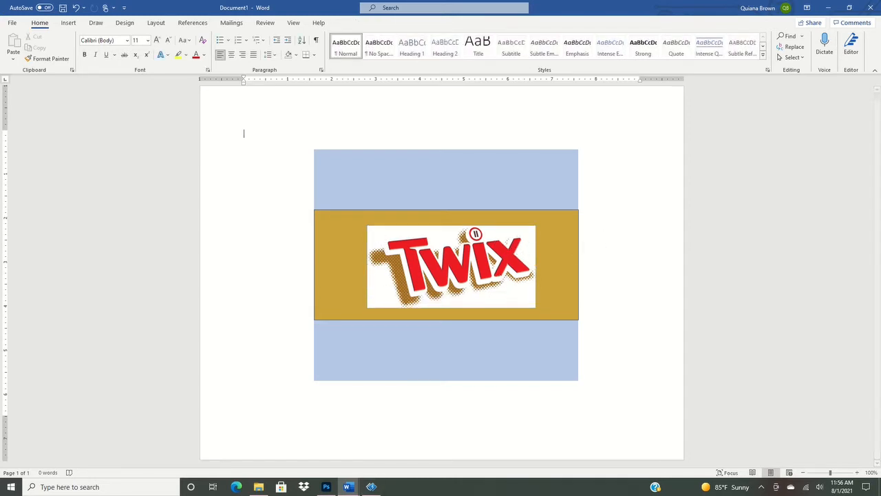
Step: Switch to Photoshop, move the Twix logo to X 0.91 in and Y 1.92 in, and return to Document1 in Word
click(329, 487)
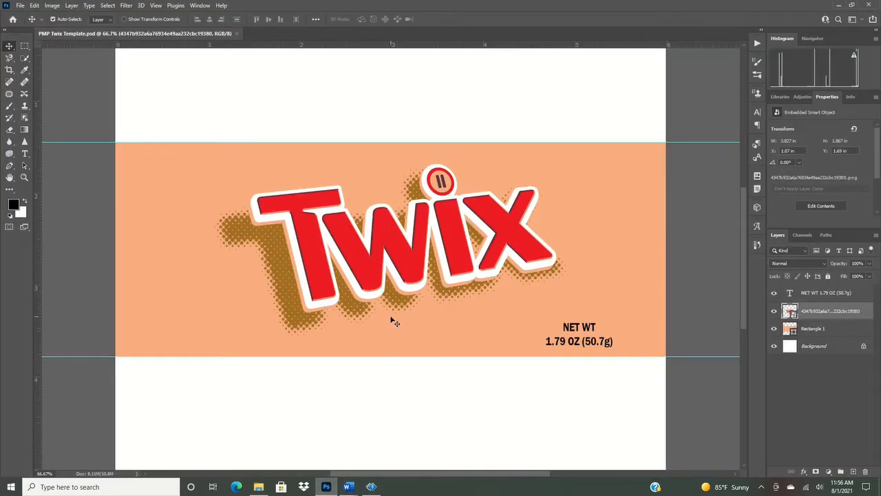
mouse_move(386, 286)
mouse_down()
mouse_move(409, 274)
mouse_move(397, 239)
mouse_move(390, 292)
mouse_up()
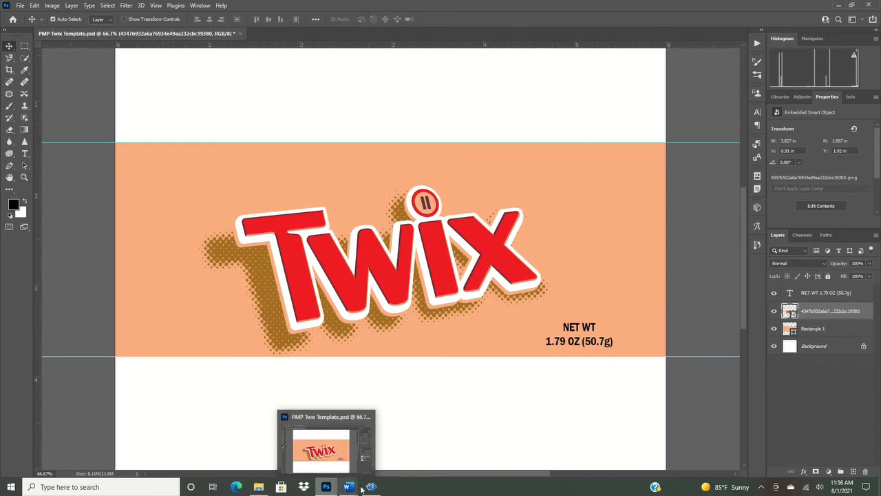
mouse_move(347, 490)
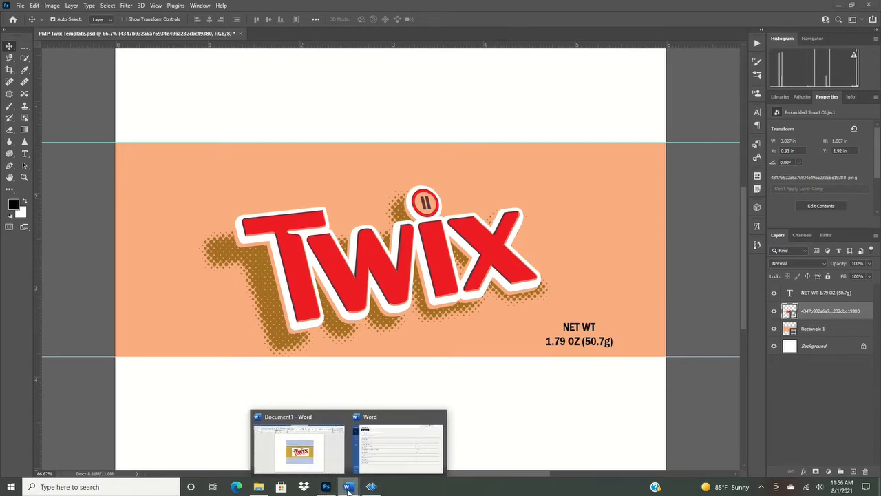
click(300, 449)
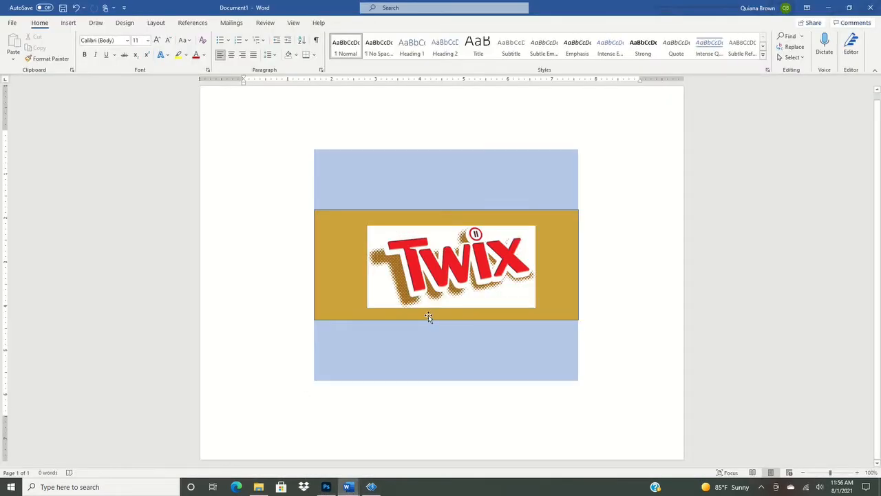